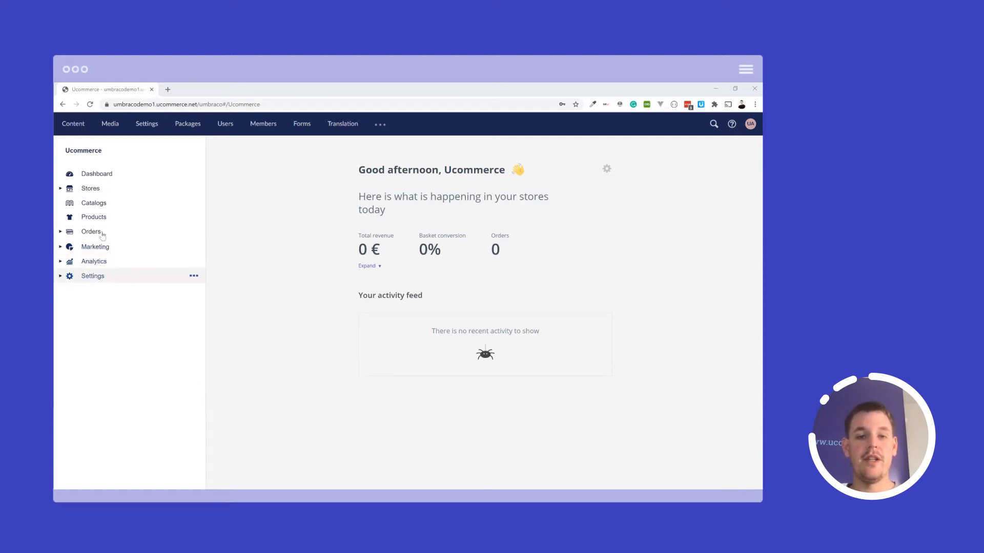
- Open the form for creating a new payment method under the order settings' Payment Methods
click(61, 276)
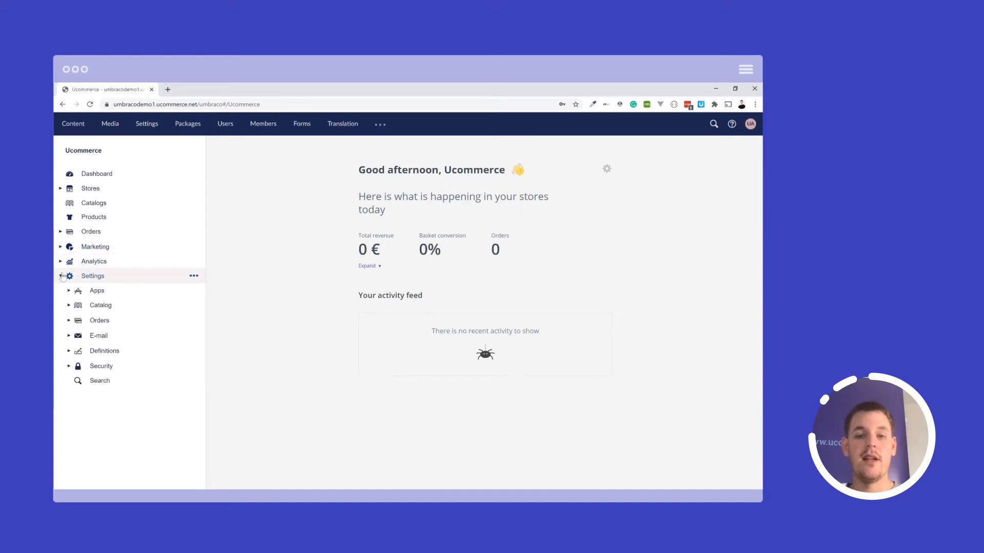
click(71, 320)
click(78, 352)
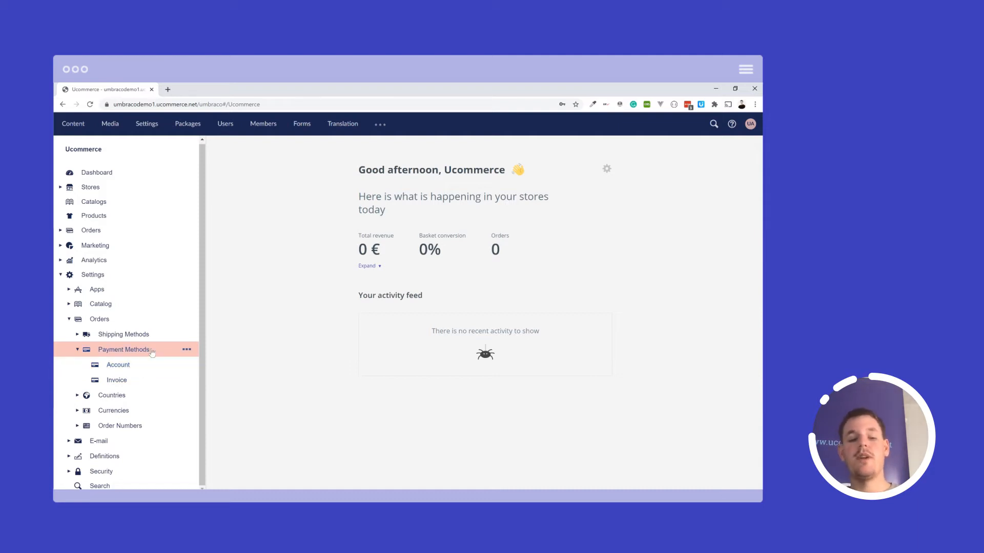
click(186, 351)
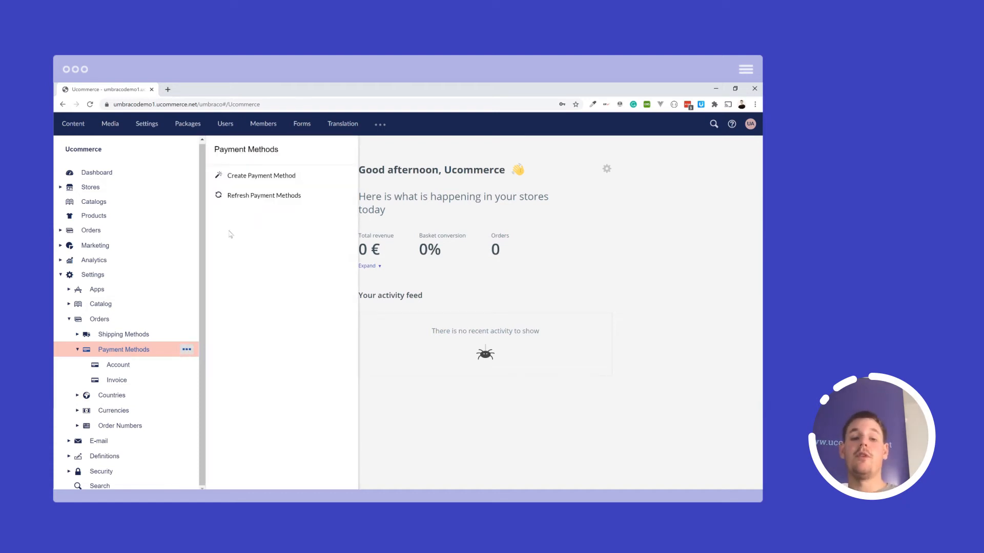
click(268, 177)
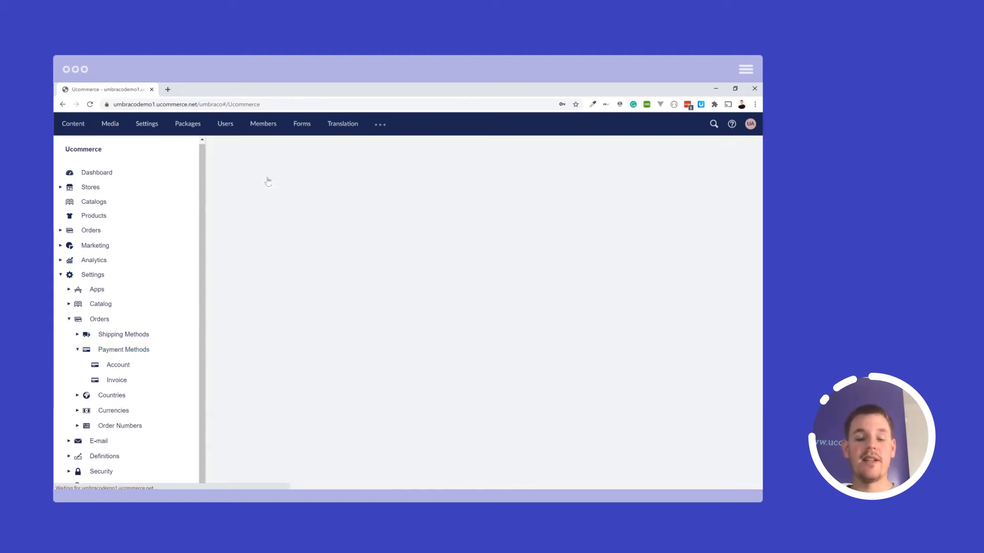
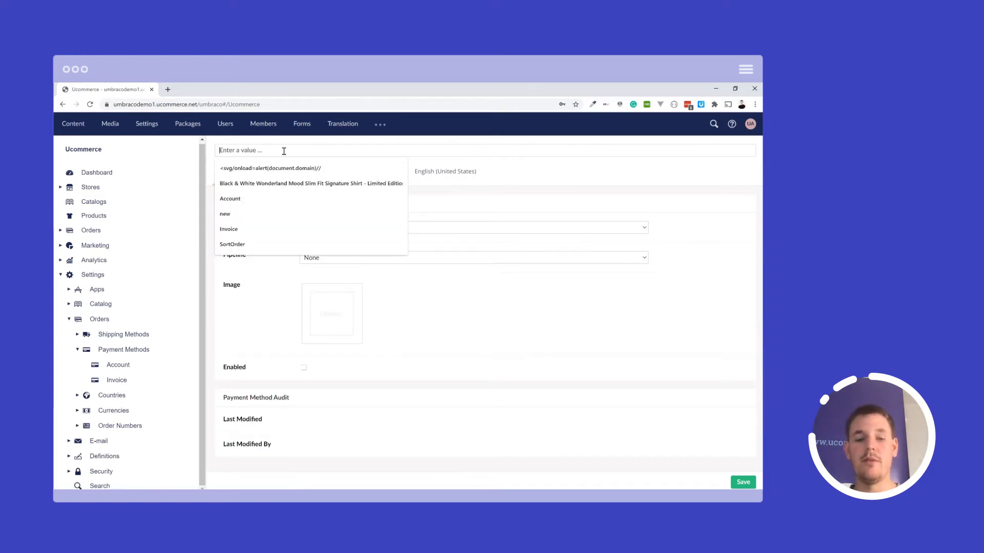
- Name the payment method "Credit card payment" and look through the available payment services
text(Credit card)
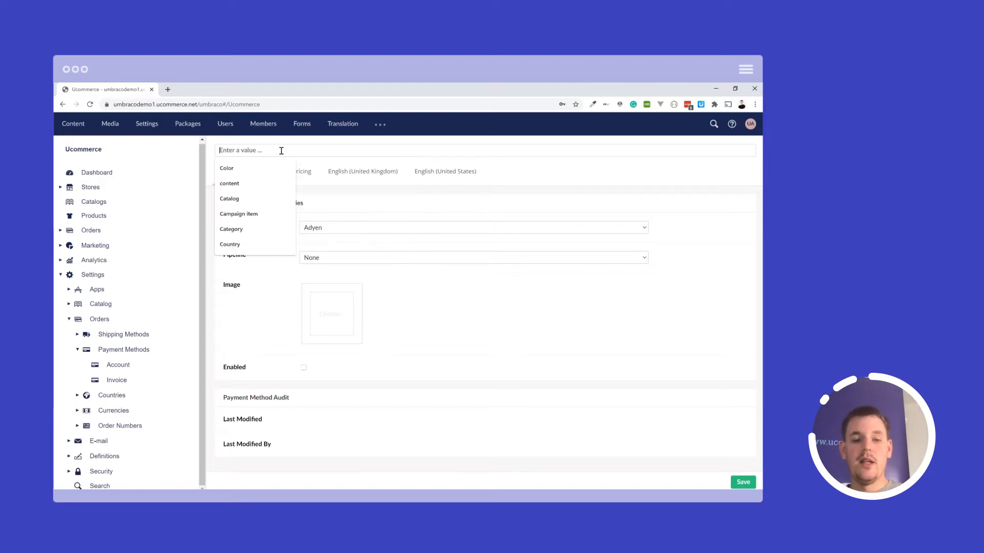
text( payment)
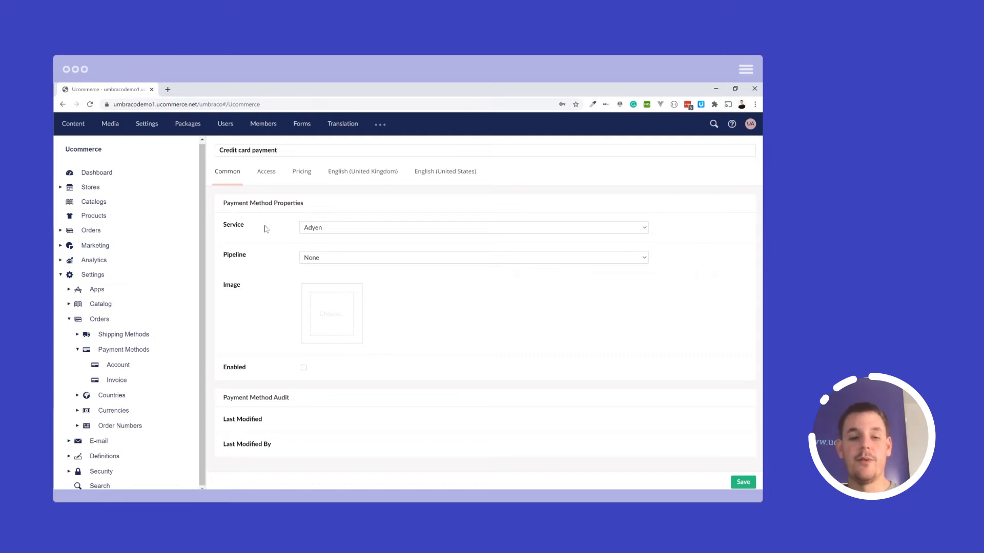
click(335, 227)
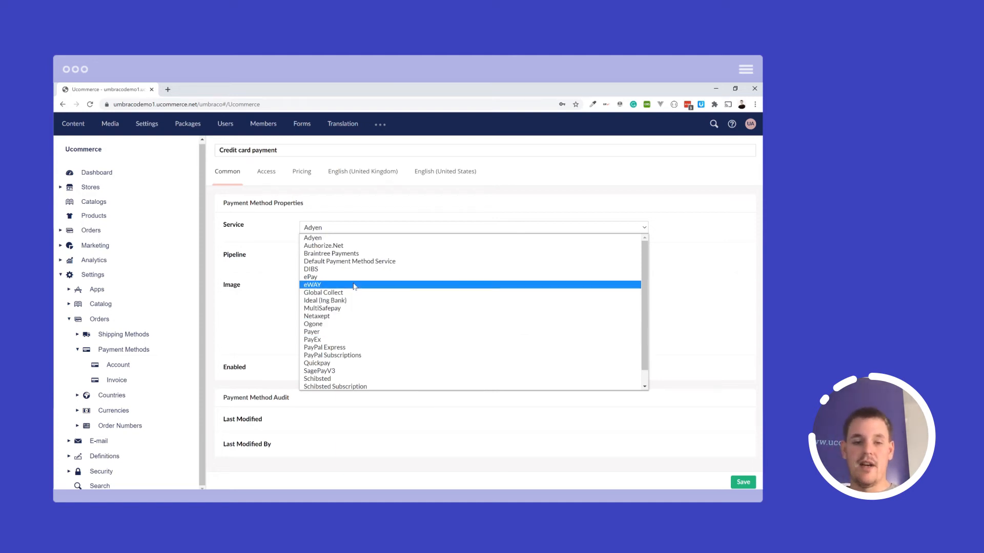
scroll(353, 286, down, 1)
scroll(350, 264, up, 1)
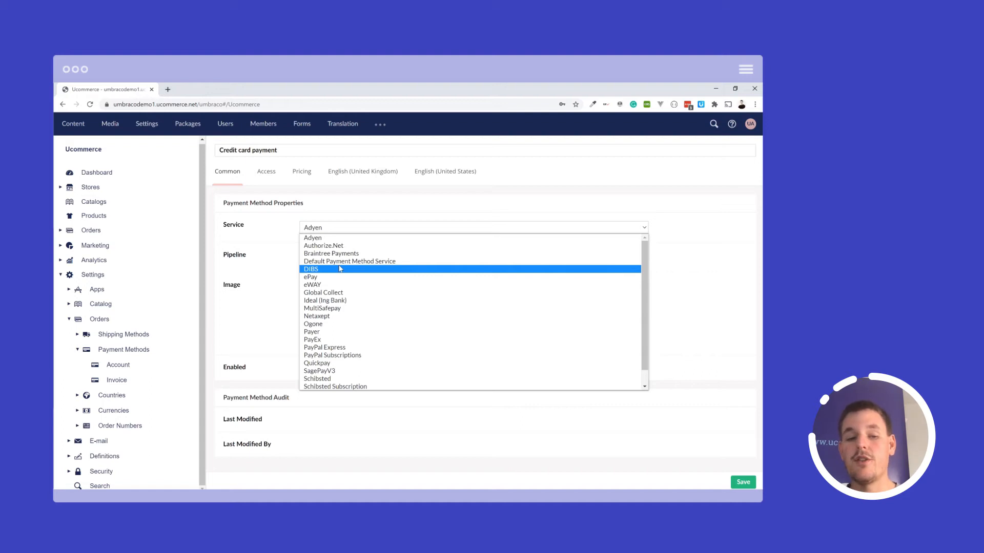
click(278, 250)
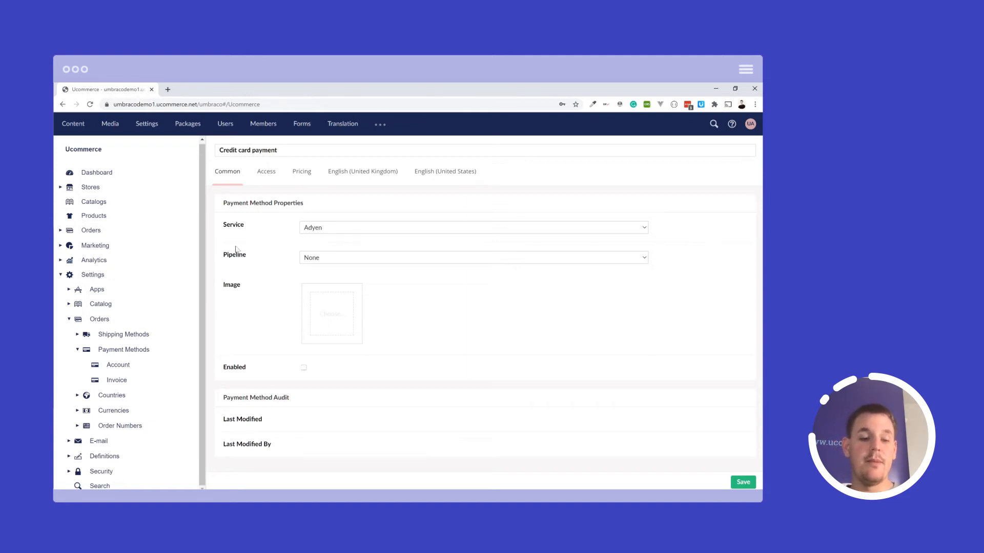
- Set the payment method's pipeline to Checkout and enable the method
click(341, 258)
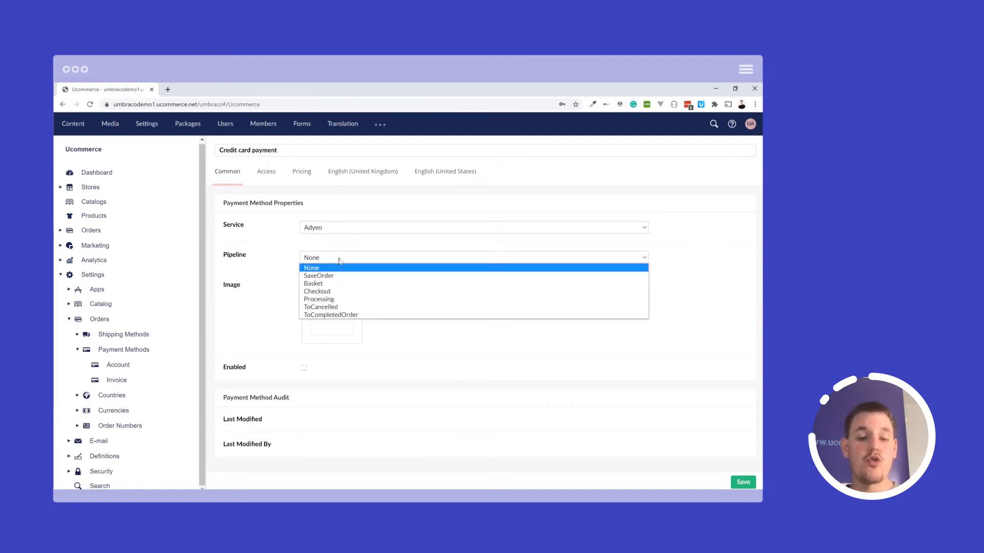
click(338, 291)
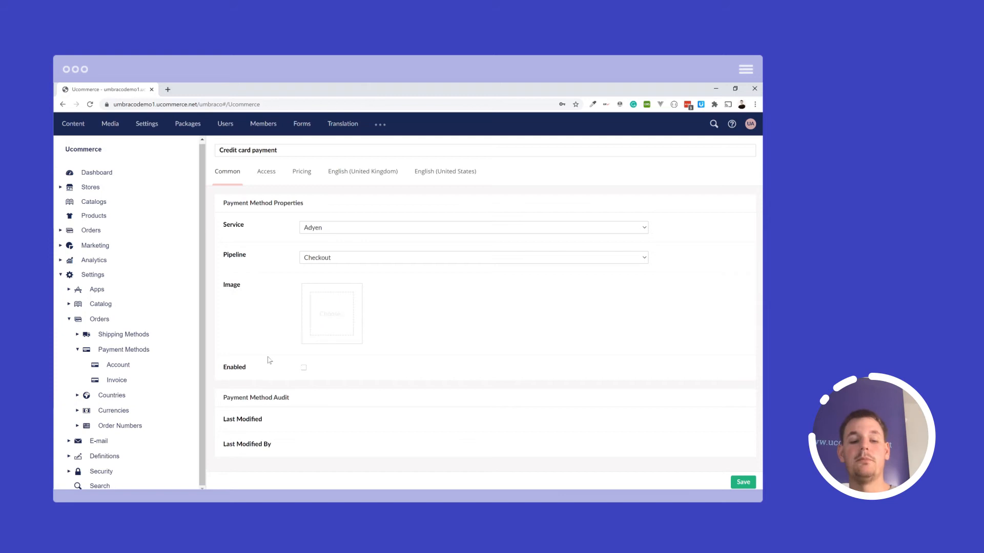
click(303, 368)
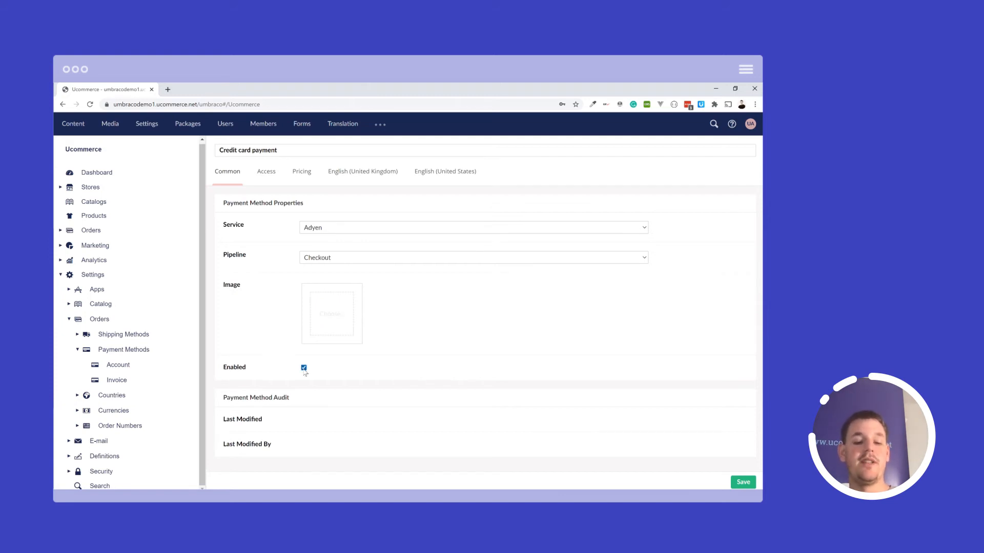
- Set the payment method's service to PayPal Express and save it
click(321, 228)
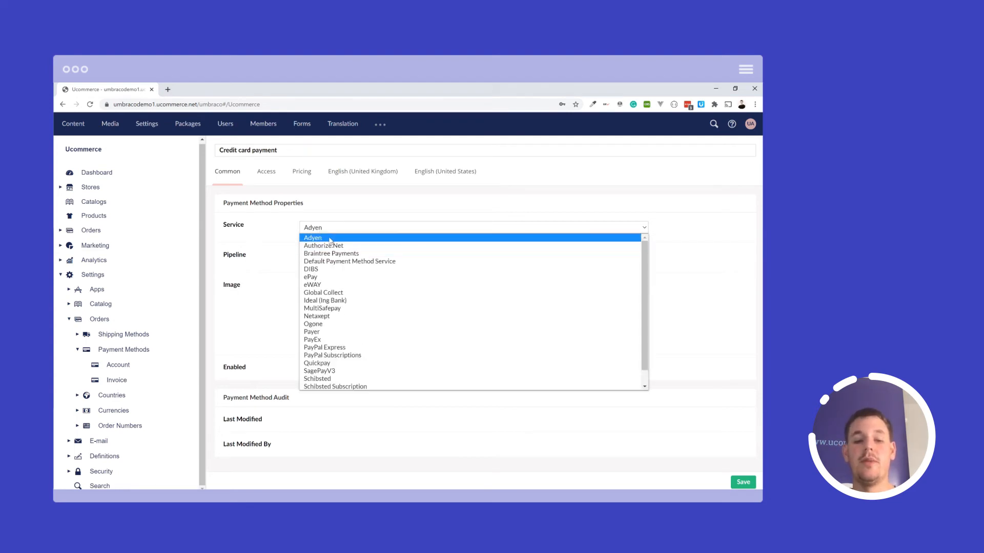
click(347, 348)
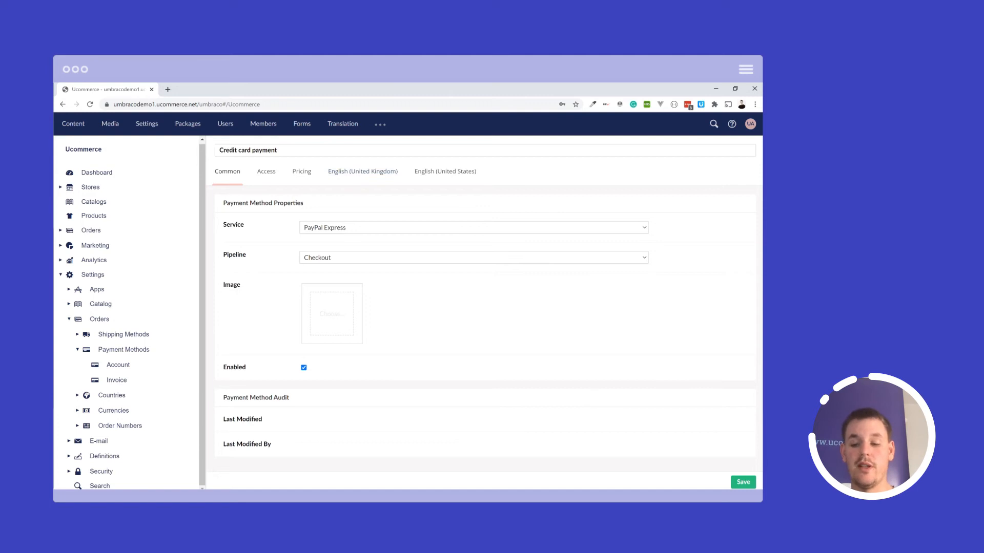
click(743, 482)
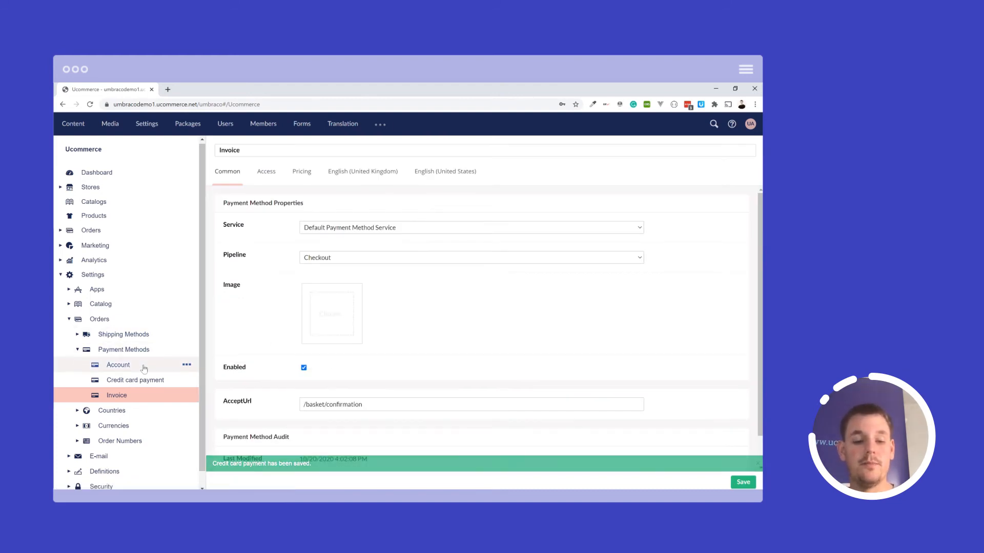
- Open the saved Credit card payment method and review its service-specific settings, from the API credentials to the return URLs
click(154, 380)
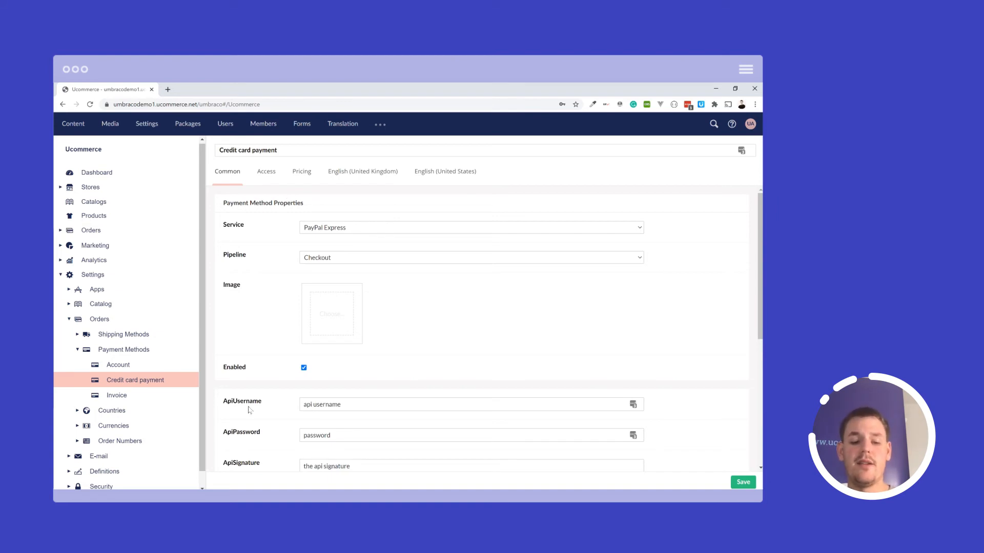
scroll(258, 376, down, 4)
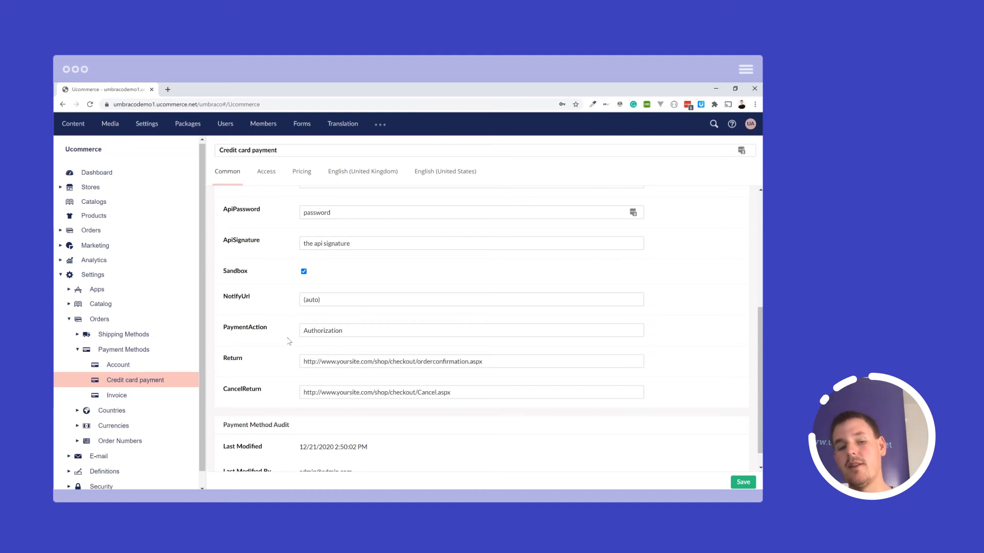
scroll(289, 342, up, 5)
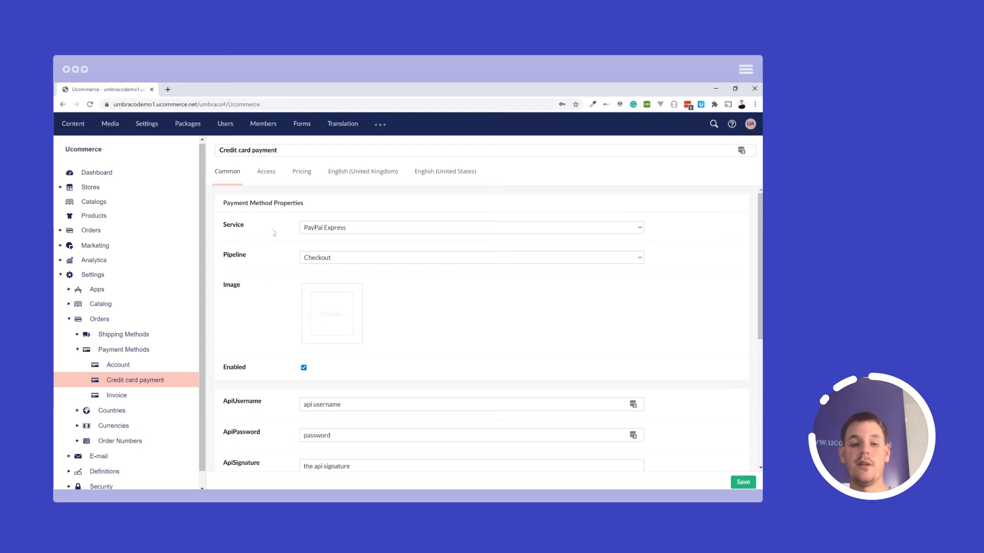
- Grant access for the avenue-clothing.com and avenue-clothing.net catalog groups, and make the method available in Denmark, Great Britain, Sweden and United States
click(260, 178)
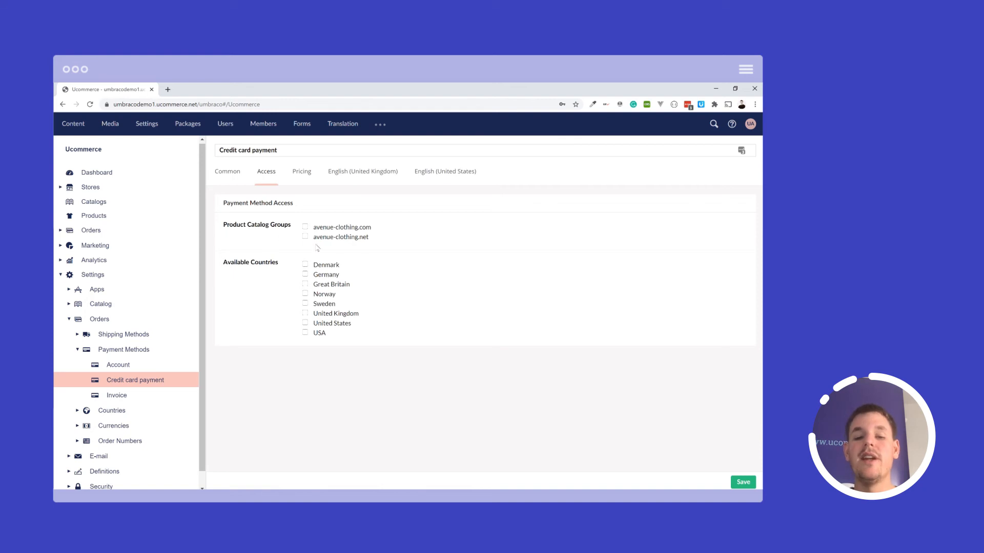
click(304, 227)
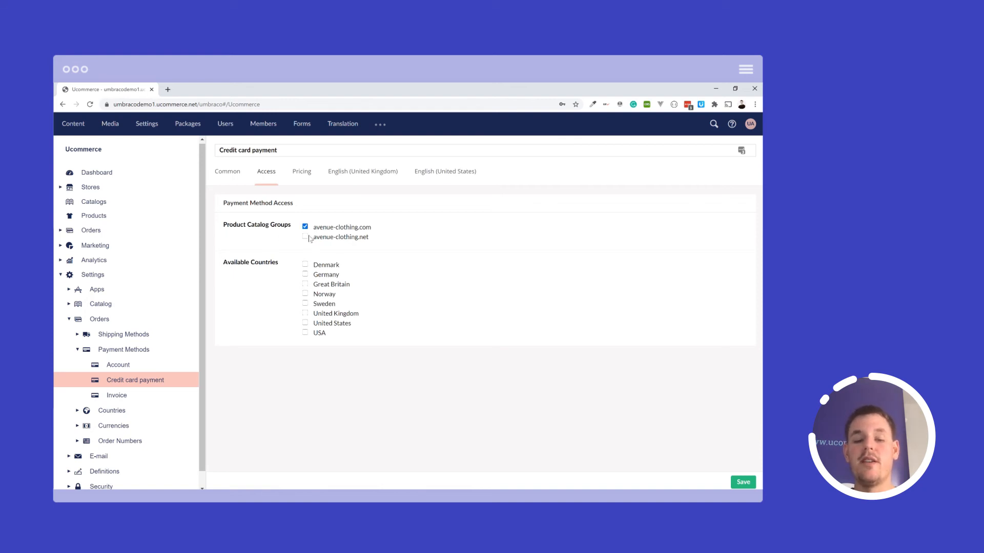
click(304, 236)
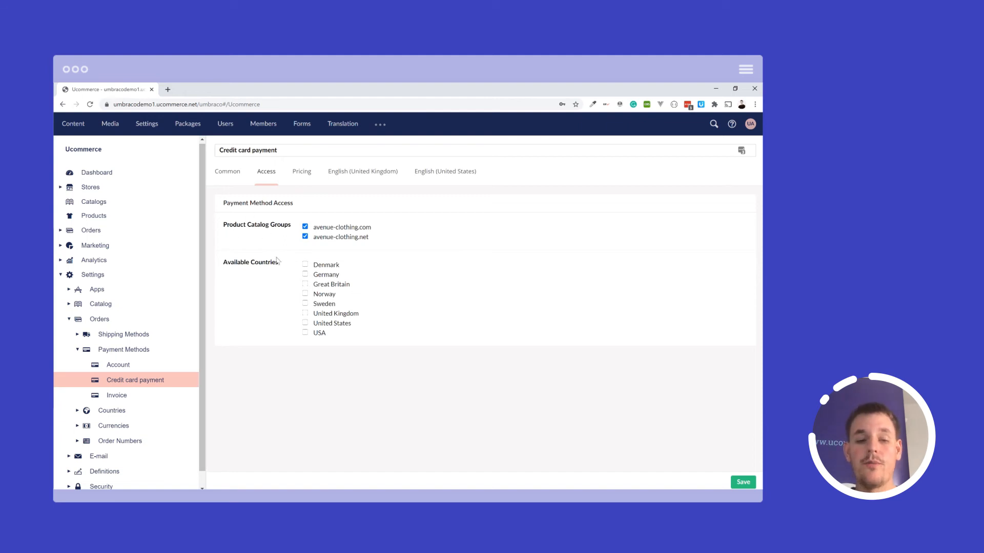
click(304, 265)
click(305, 283)
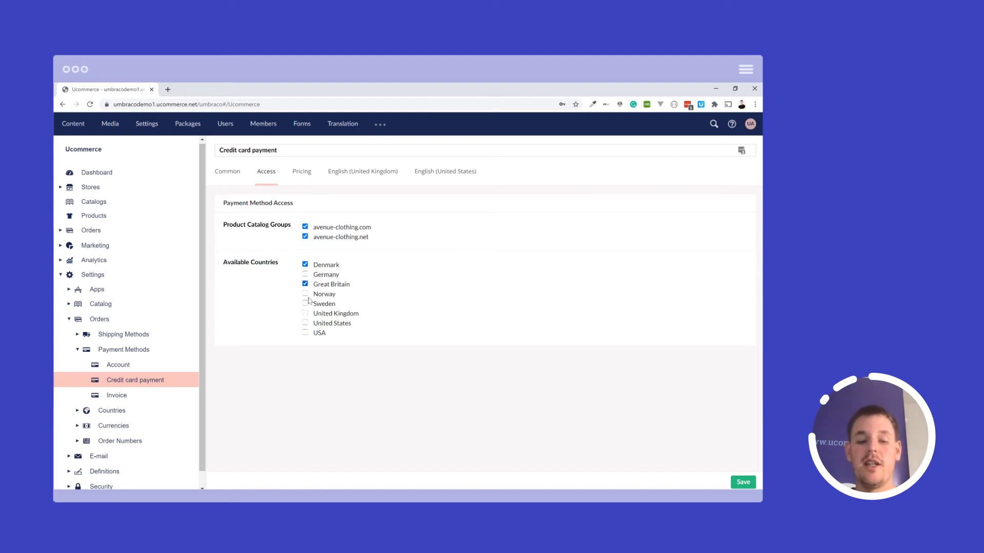
click(305, 303)
click(305, 323)
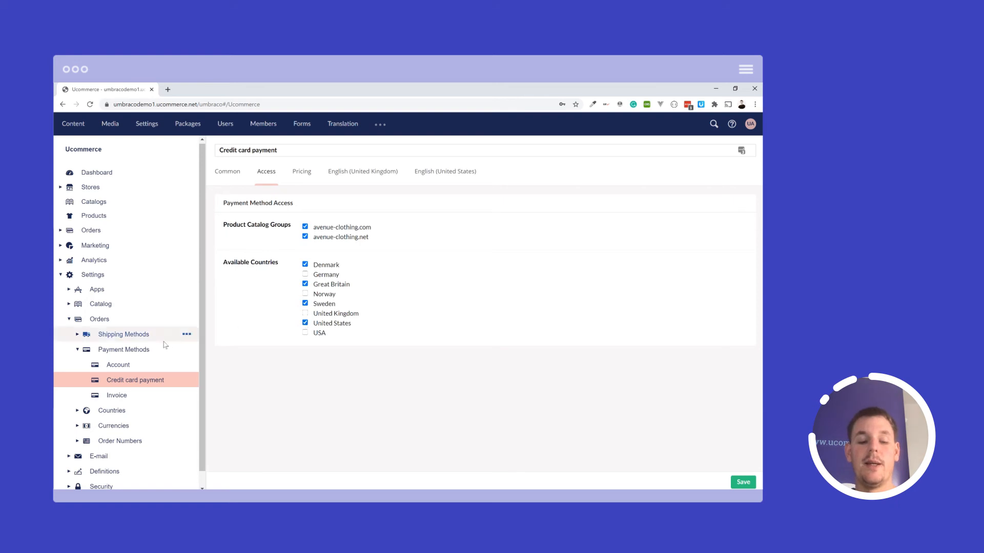
- Show the list of countries defined in the order settings
click(78, 410)
scroll(82, 400, down, 2)
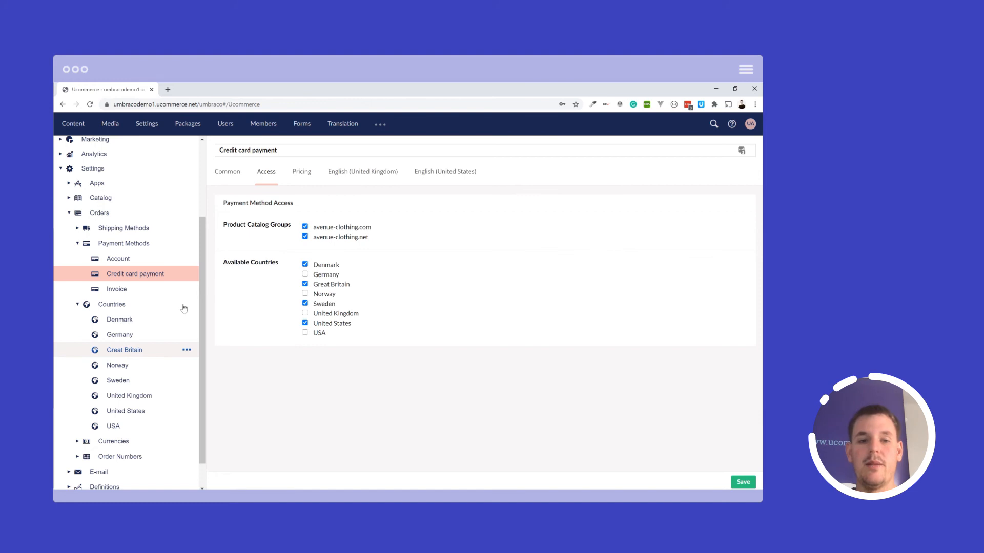
- Enable the EUR 15 pct price group with a price of 10 and set the percentage fee to 10%
click(296, 176)
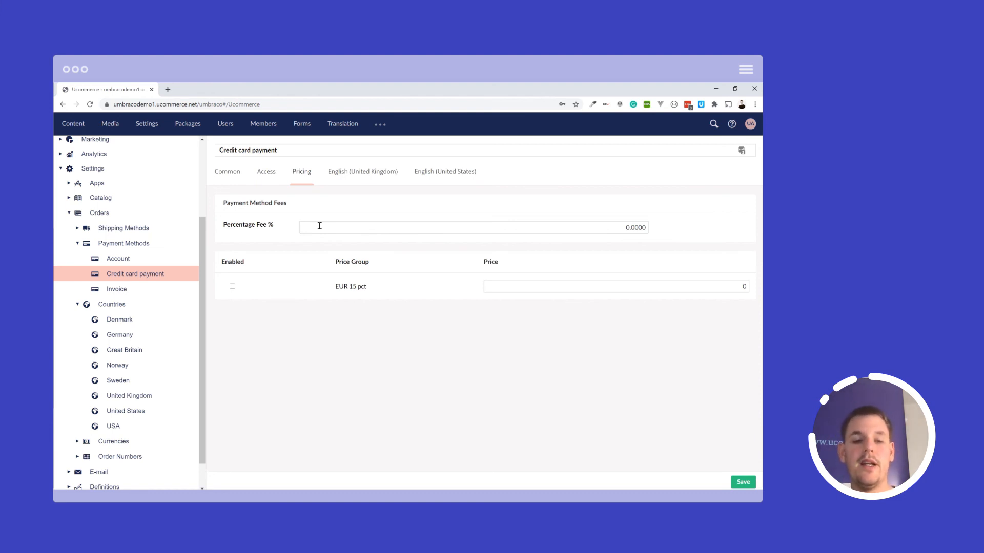
click(233, 288)
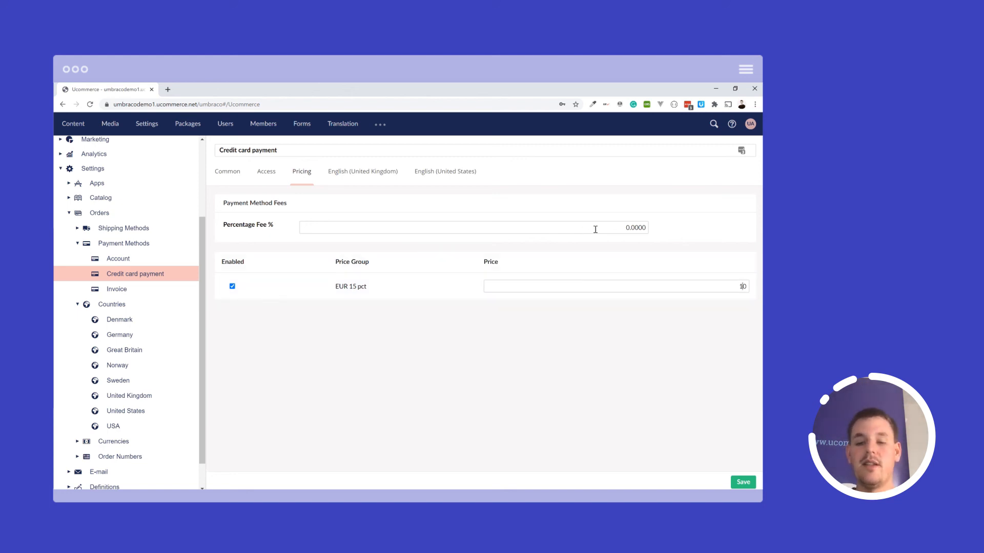
text(1)
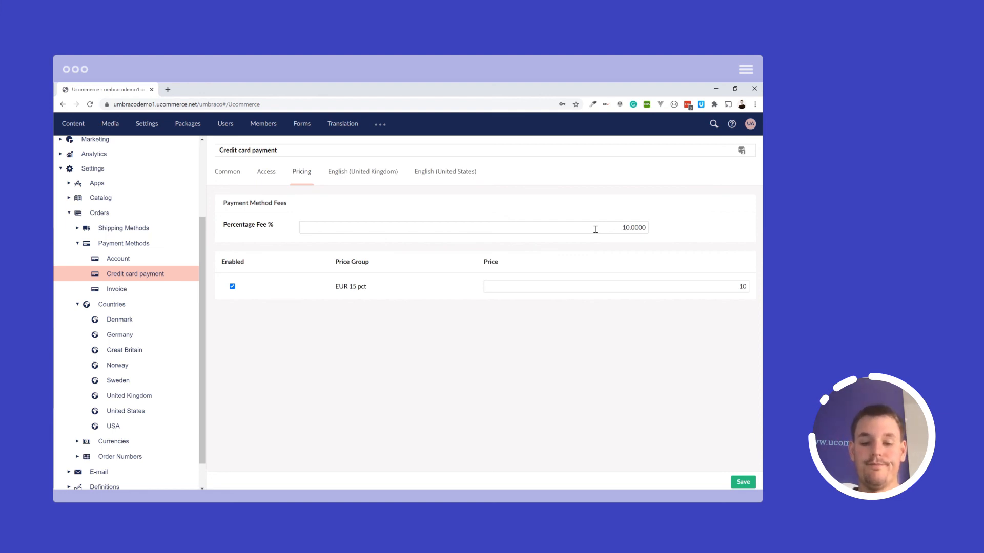
- Review the payment method's display name and description for English (United Kingdom) and English (United States)
click(357, 174)
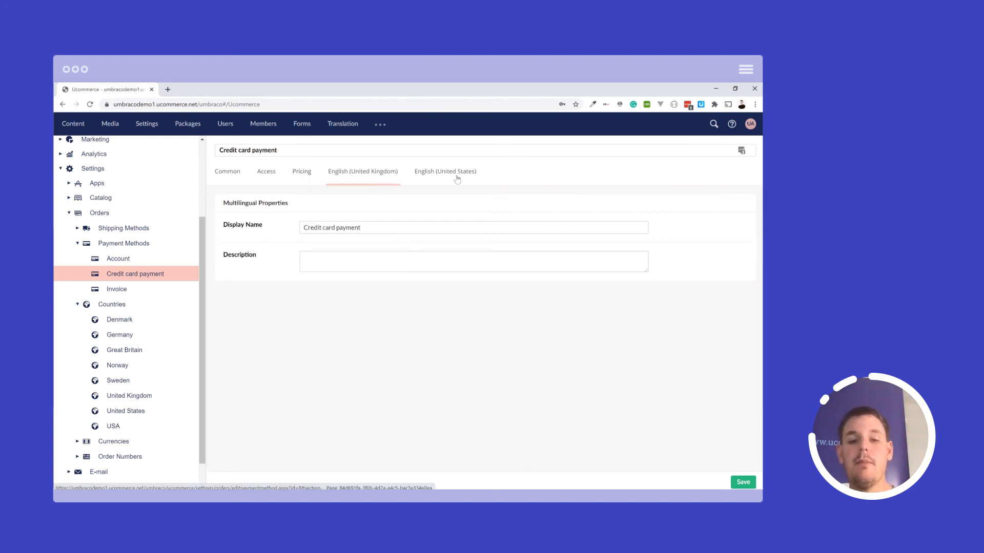
click(457, 178)
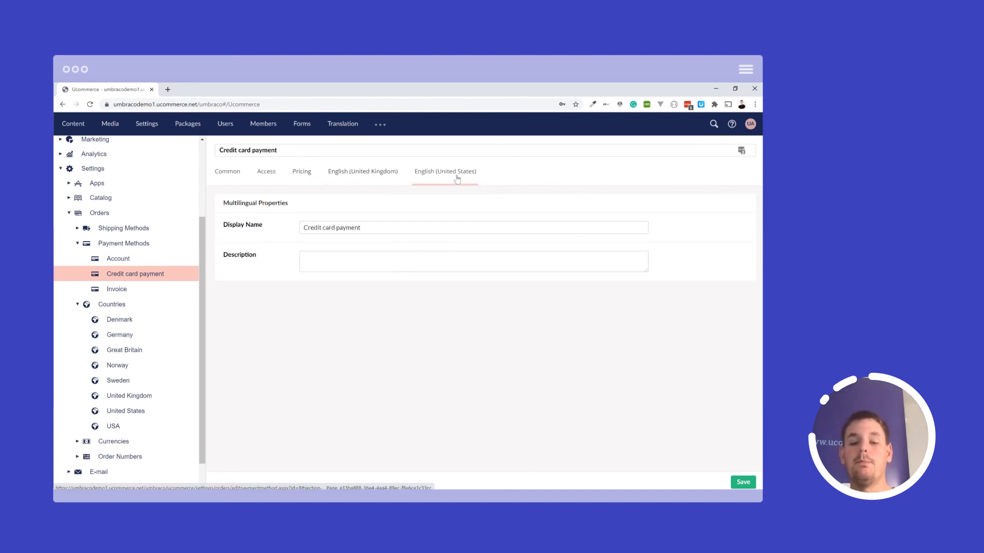